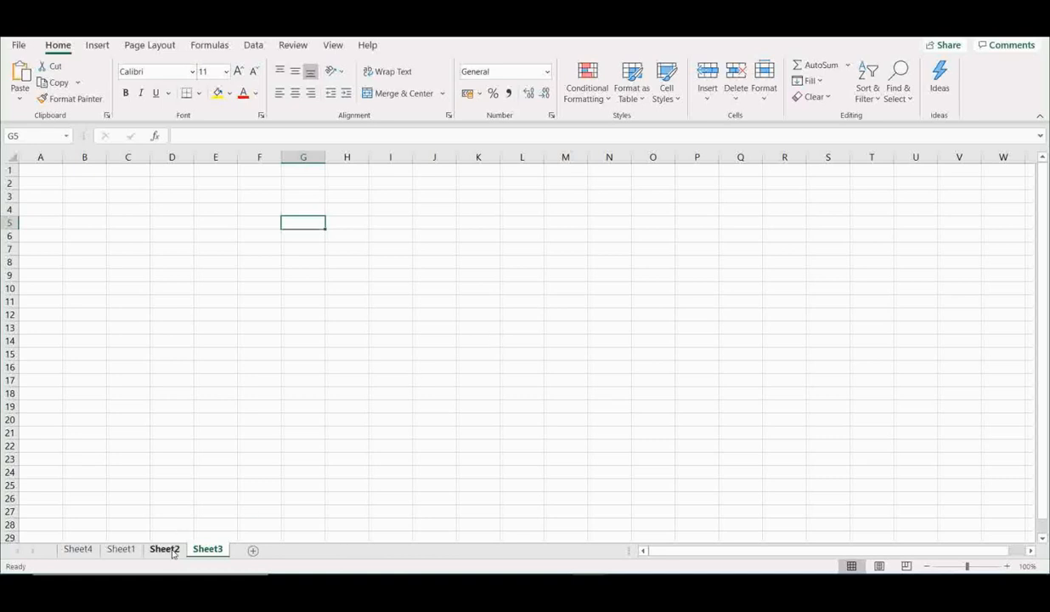
- Switch to Sheet2, which holds the Name and Marks table
{"action": "left_click", "coordinate": [172, 550]}
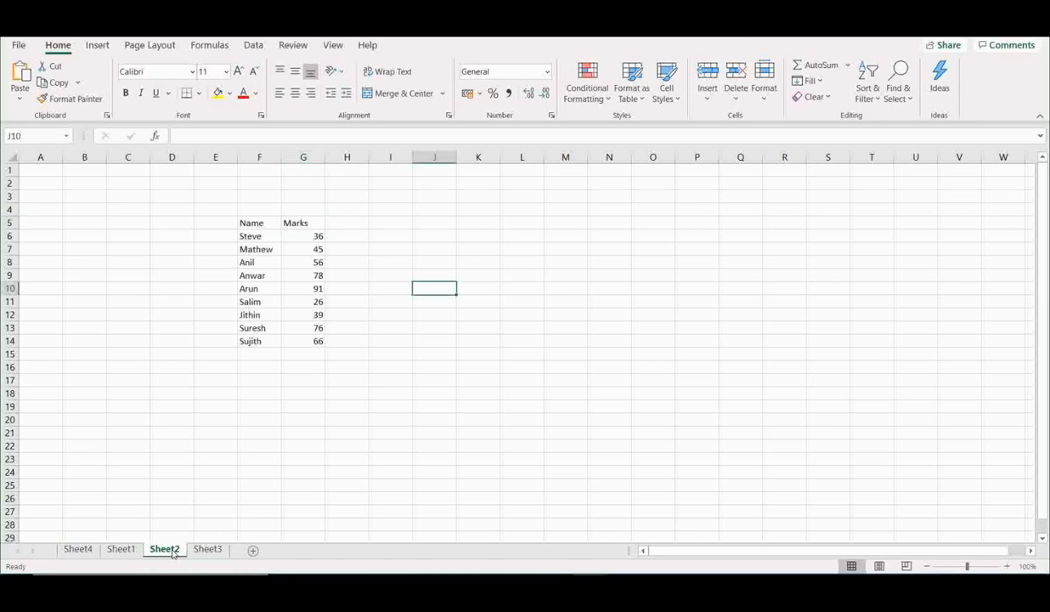
{"action": "left_click", "coordinate": [537, 275]}
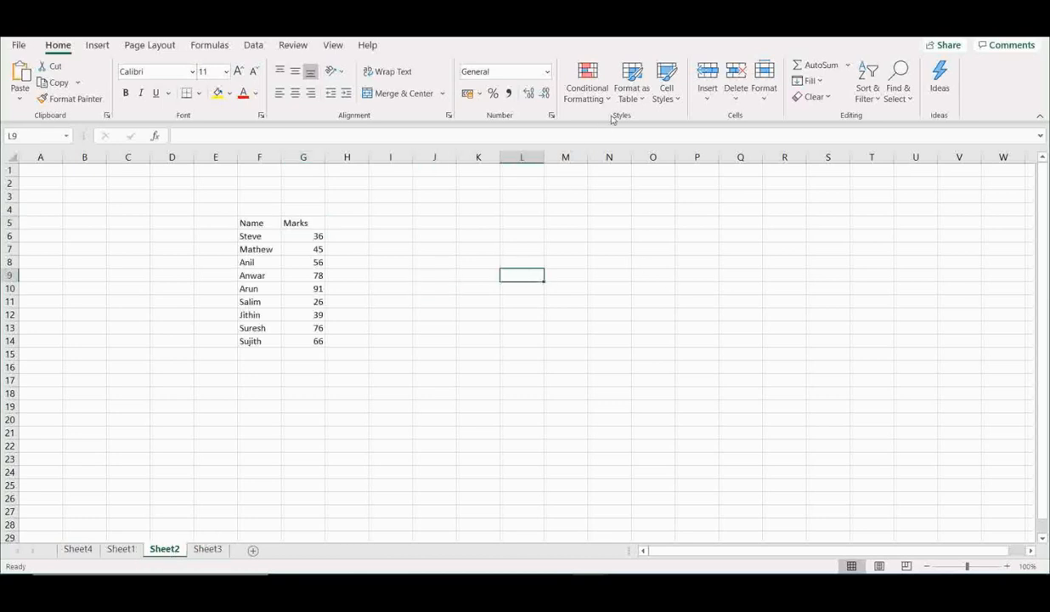
{"action": "left_click", "coordinate": [590, 98]}
{"action": "left_click", "coordinate": [736, 238]}
- Apply all borders to the Name and Marks table in F5:G14
{"action": "left_click_drag", "start_coordinate": [253, 223], "coordinate": [302, 334]}
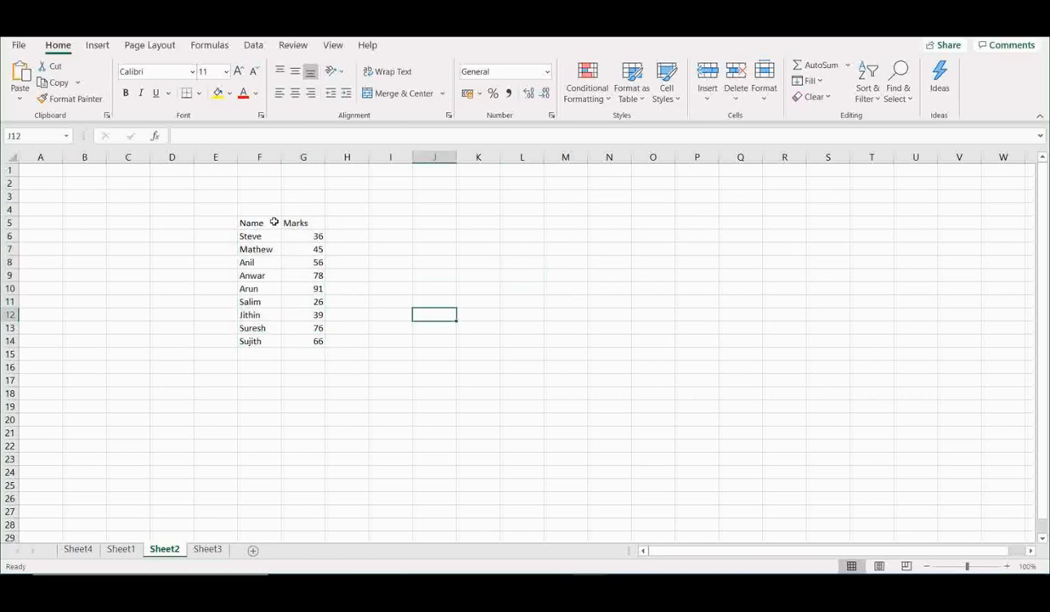
{"action": "left_click_drag", "start_coordinate": [252, 223], "coordinate": [259, 354]}
{"action": "left_click_drag", "start_coordinate": [315, 236], "coordinate": [309, 340]}
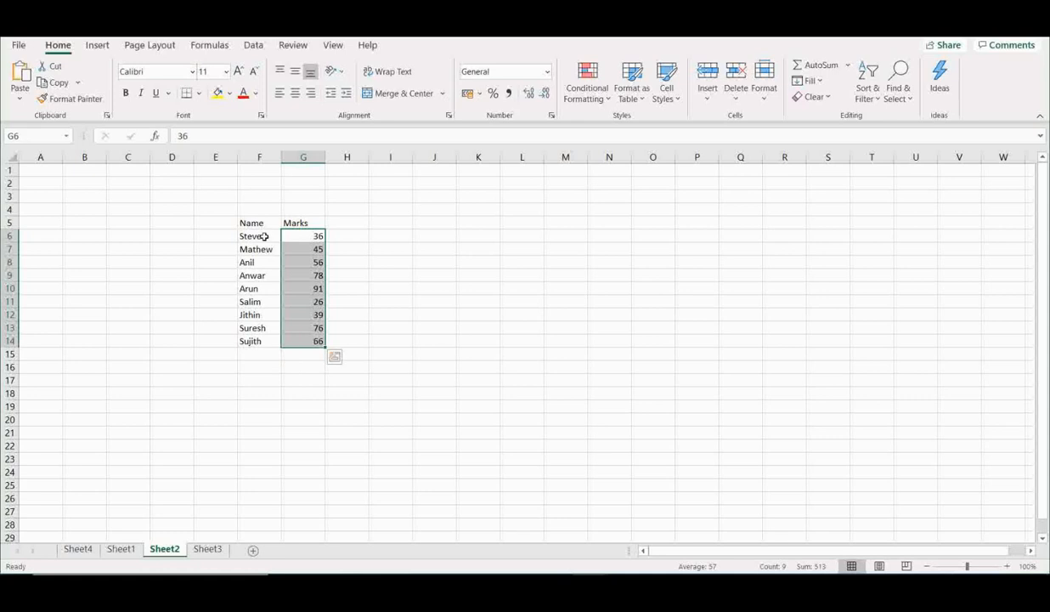
{"action": "left_click_drag", "start_coordinate": [253, 223], "coordinate": [310, 341]}
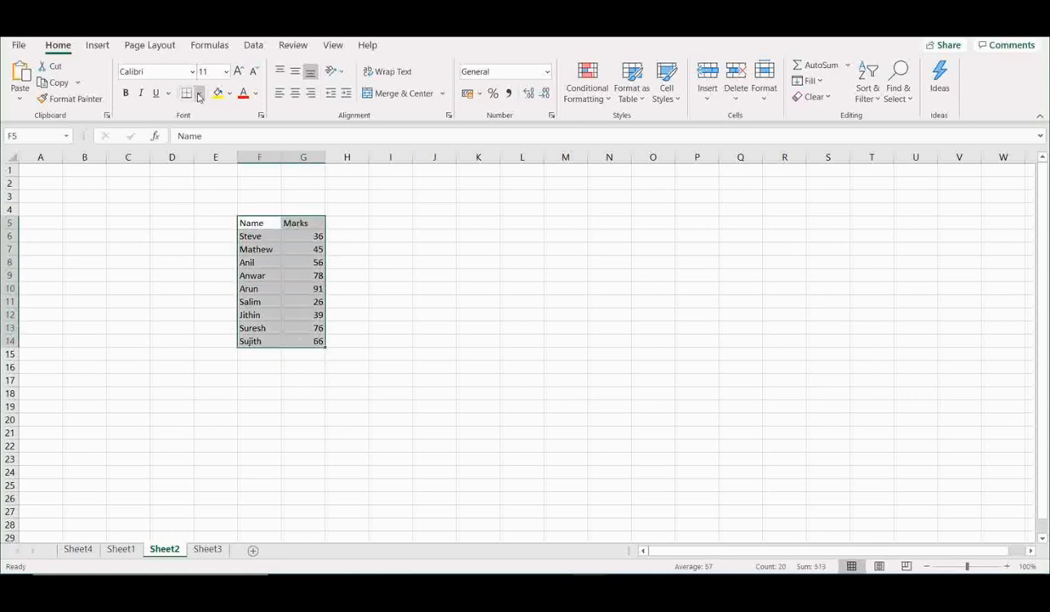
{"action": "left_click", "coordinate": [198, 93]}
{"action": "left_click", "coordinate": [216, 232]}
{"action": "left_click", "coordinate": [392, 258]}
- Make the header row Name and Marks bold
{"action": "left_click_drag", "start_coordinate": [259, 222], "coordinate": [309, 223]}
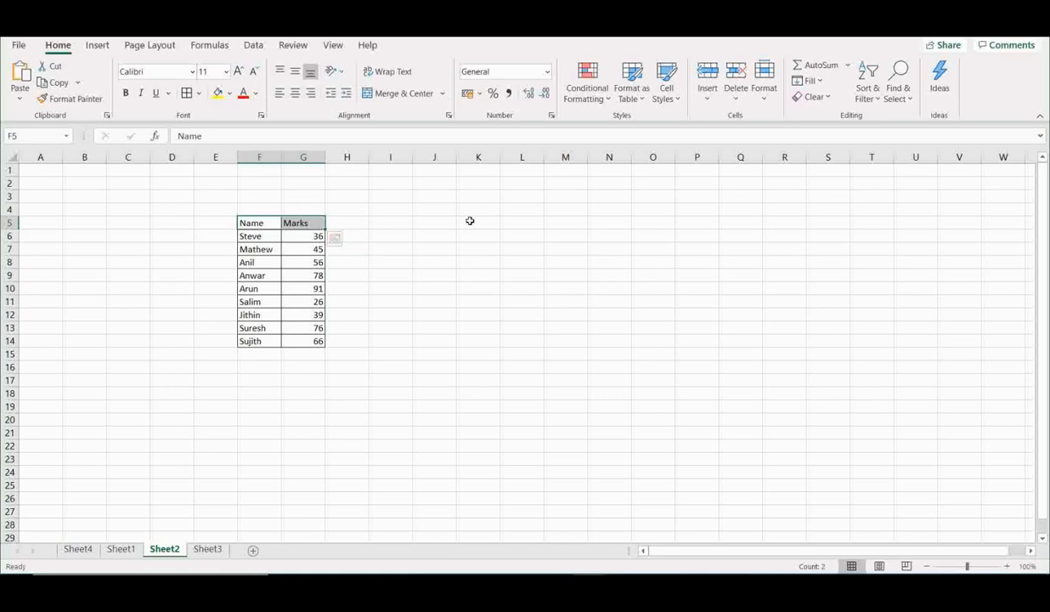
{"action": "key", "text": "ctrl+b"}
{"action": "left_click", "coordinate": [507, 235]}
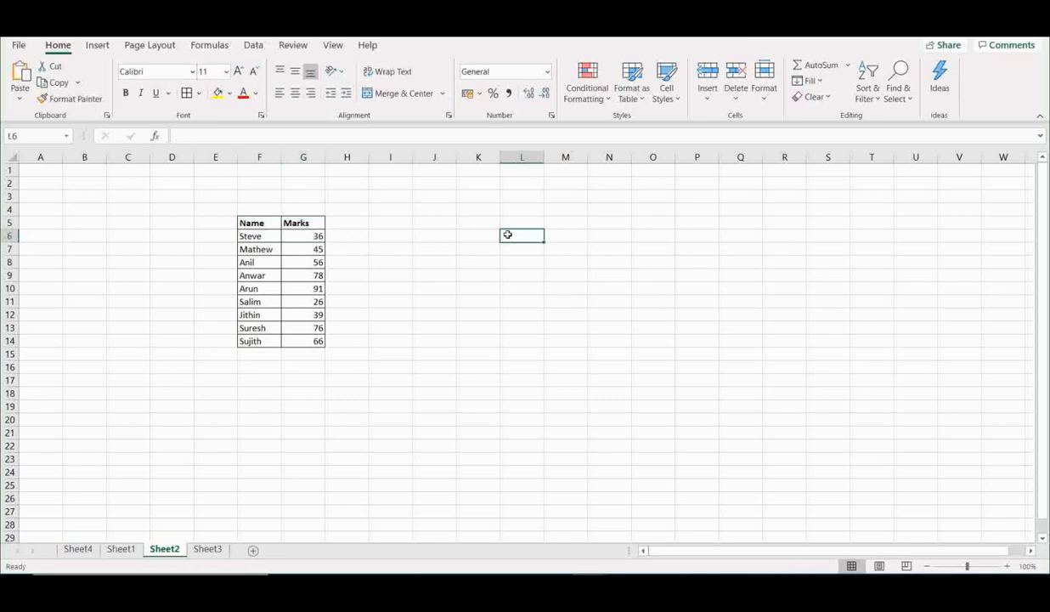
{"action": "left_click_drag", "start_coordinate": [249, 221], "coordinate": [305, 340]}
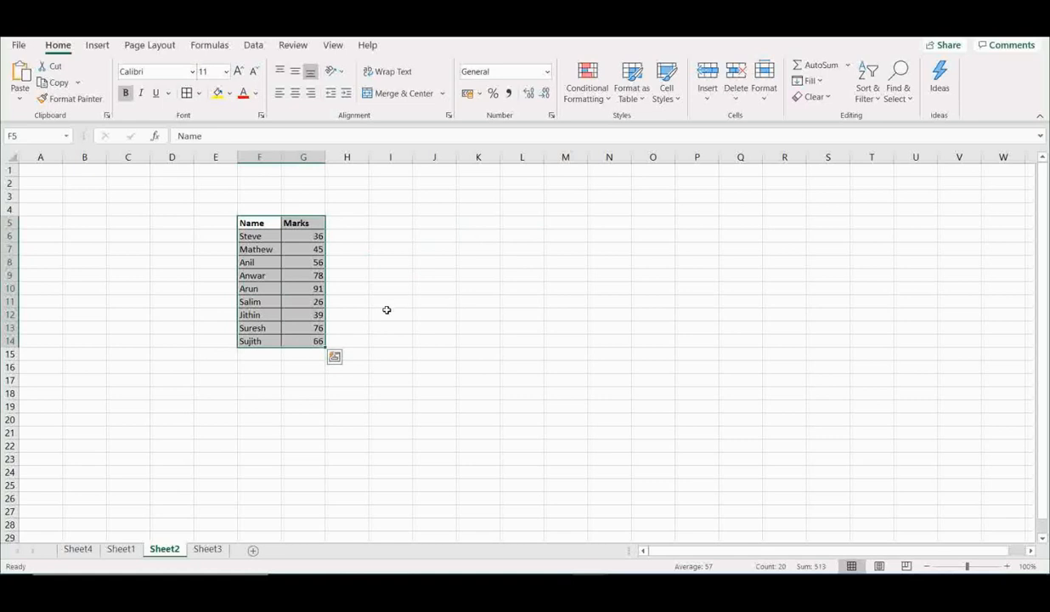
{"action": "left_click", "coordinate": [379, 274]}
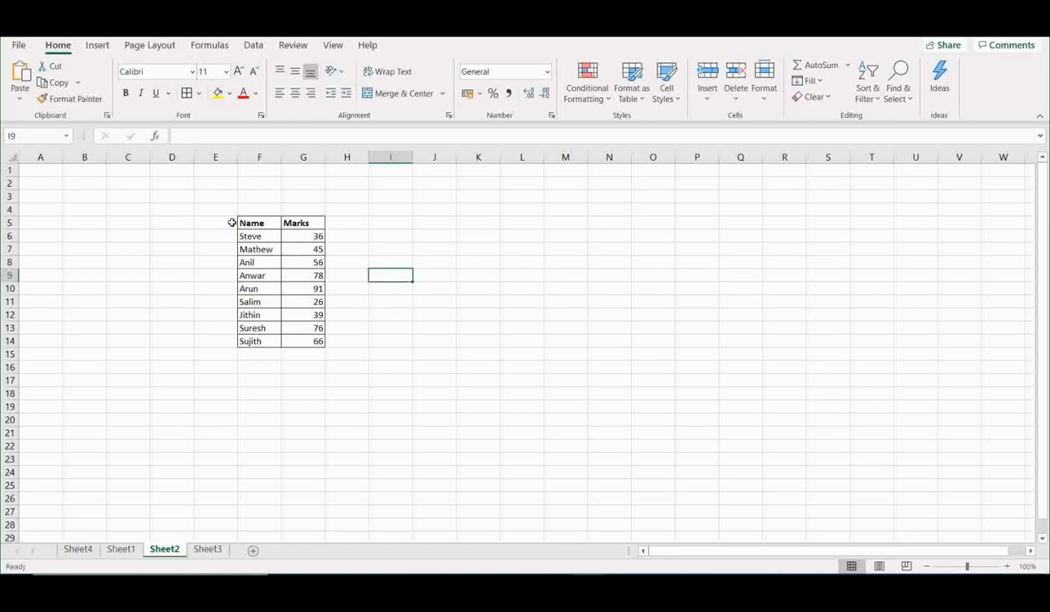
{"action": "left_click_drag", "start_coordinate": [241, 223], "coordinate": [316, 338]}
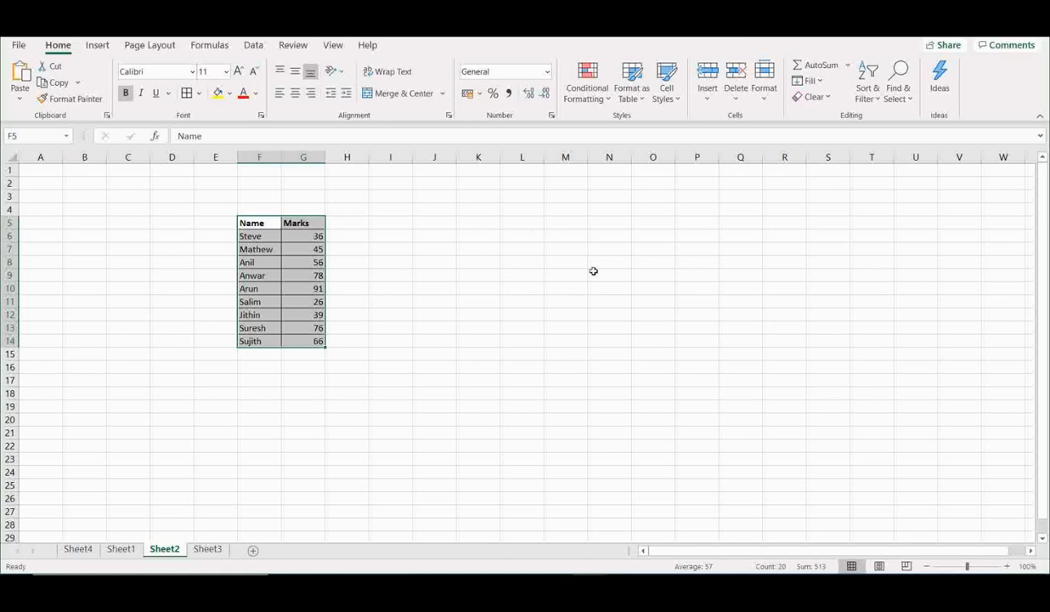
{"action": "left_click", "coordinate": [514, 313]}
- Browse the Conditional Formatting options such as Icon Sets and Color Scales for the selected table
{"action": "left_click_drag", "start_coordinate": [254, 219], "coordinate": [297, 343]}
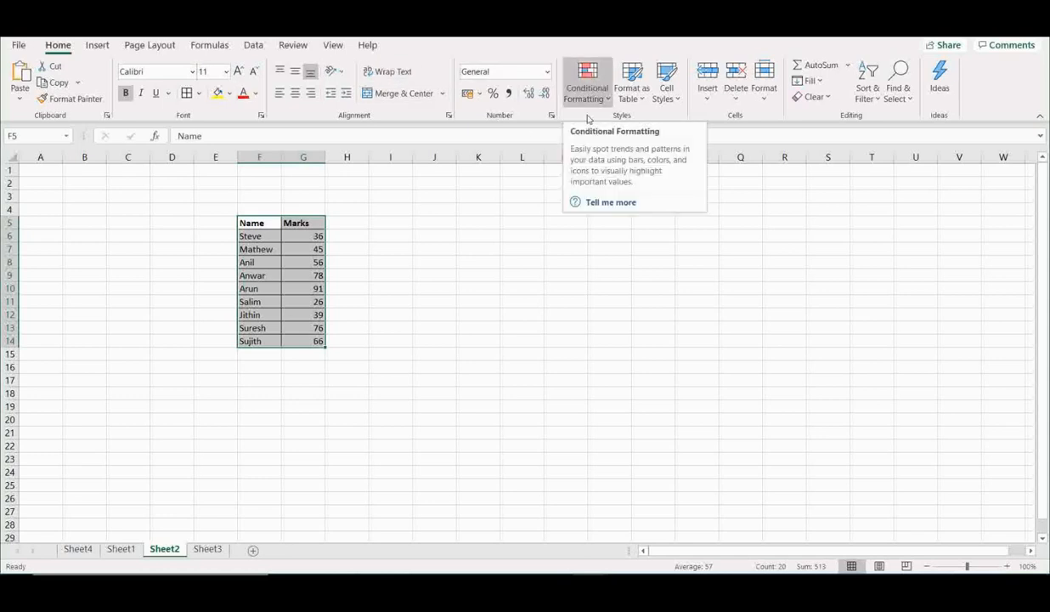
{"action": "left_click", "coordinate": [602, 93]}
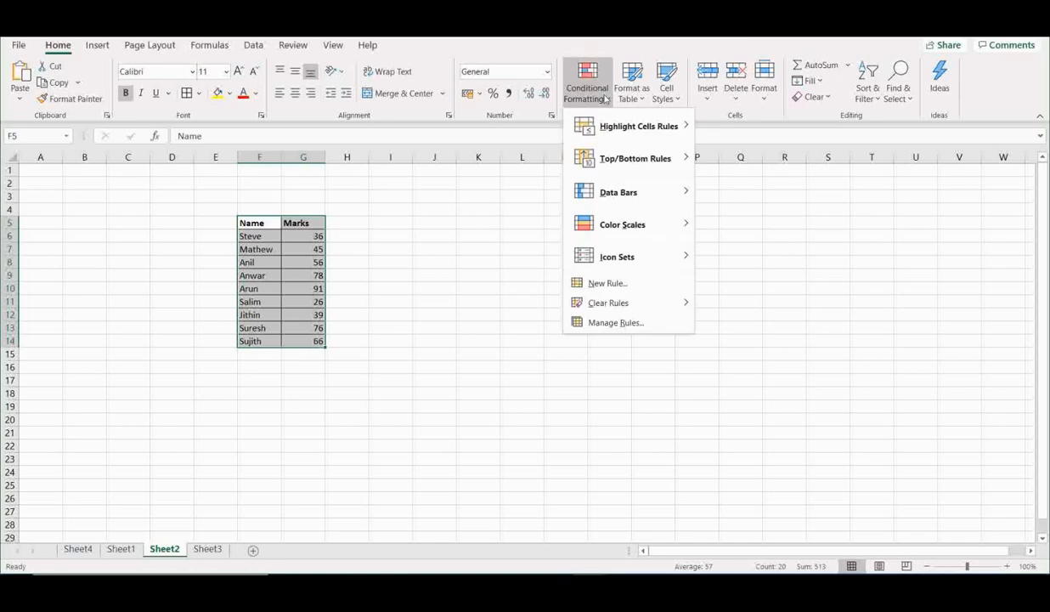
{"action": "mouse_move", "coordinate": [616, 125]}
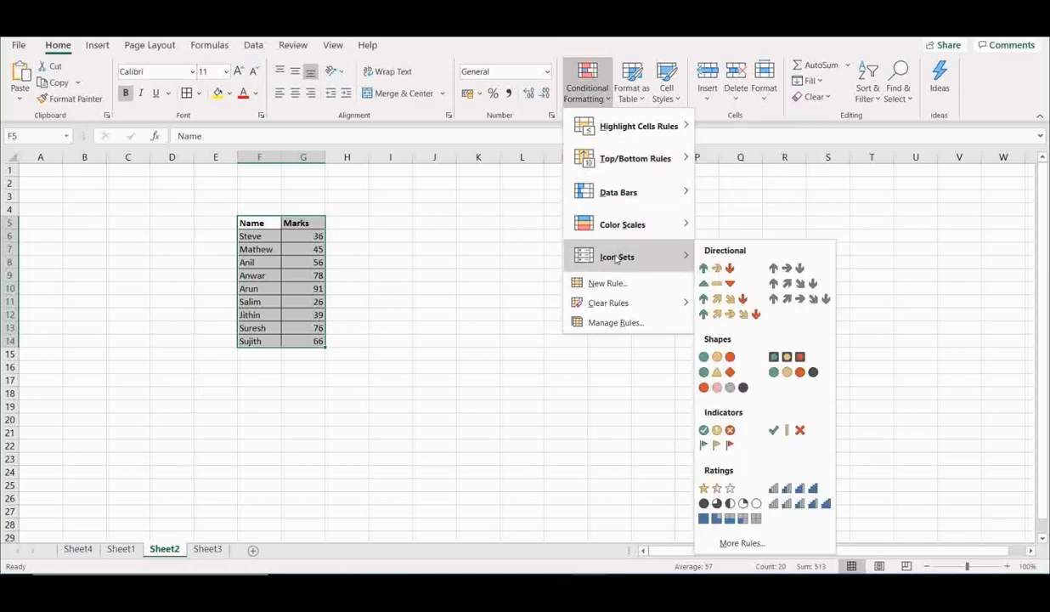
{"action": "mouse_move", "coordinate": [616, 307]}
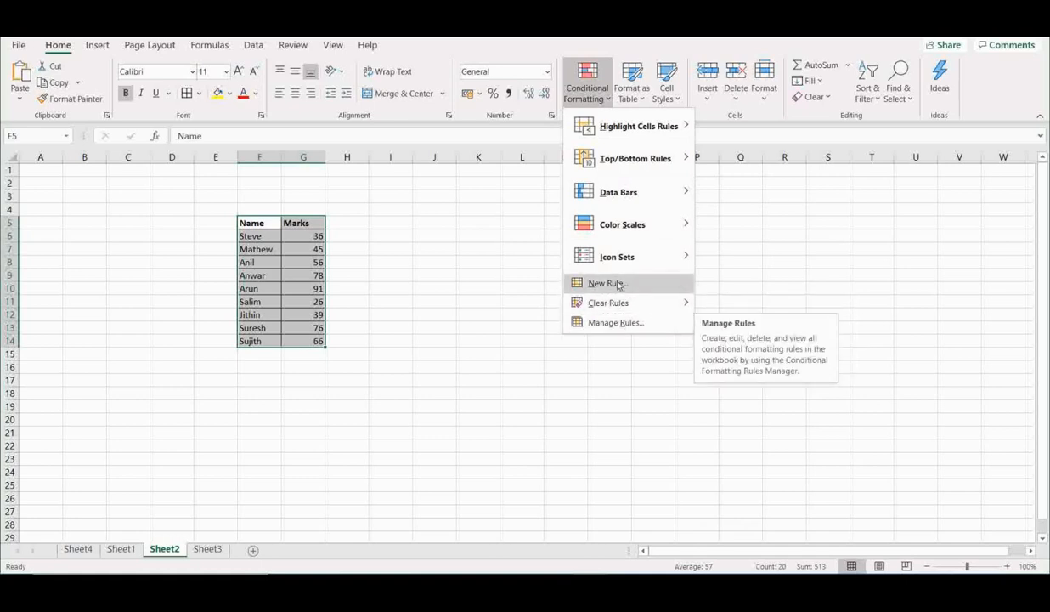
{"action": "mouse_move", "coordinate": [621, 234]}
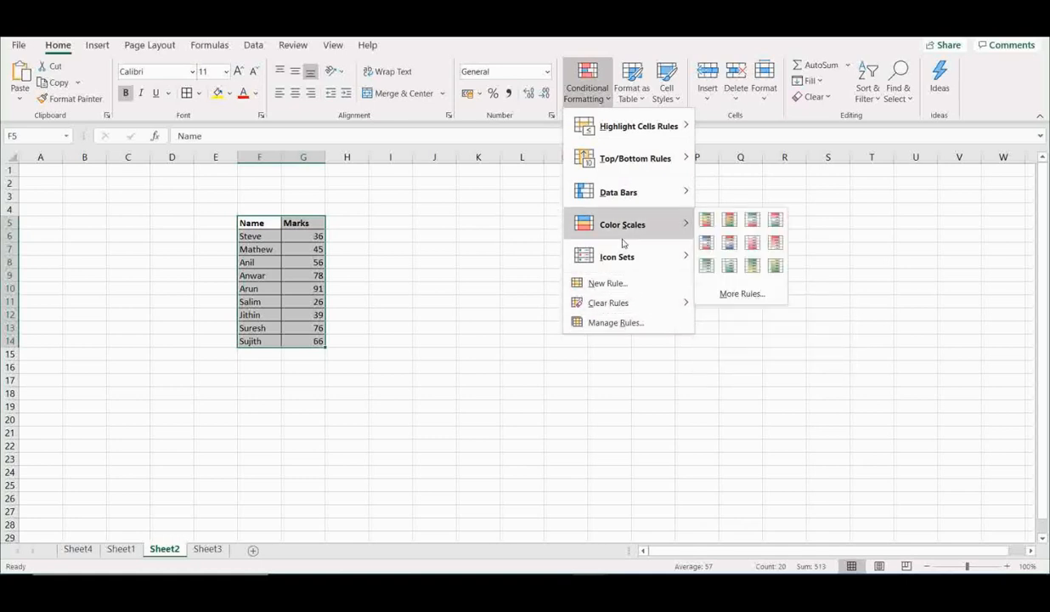
{"action": "left_click", "coordinate": [533, 200]}
{"action": "left_click", "coordinate": [586, 82]}
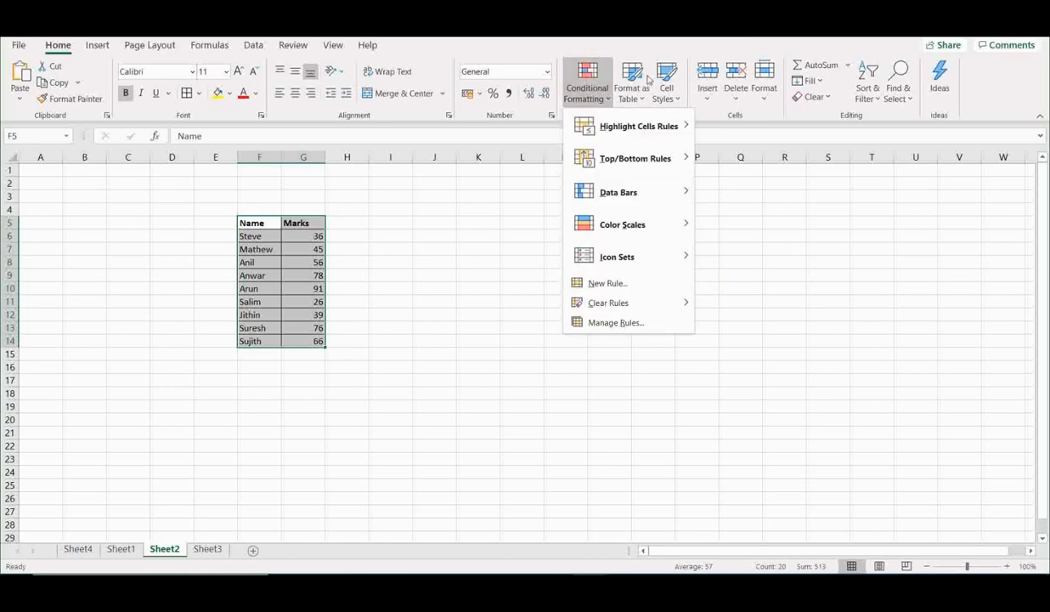
{"action": "mouse_move", "coordinate": [656, 225]}
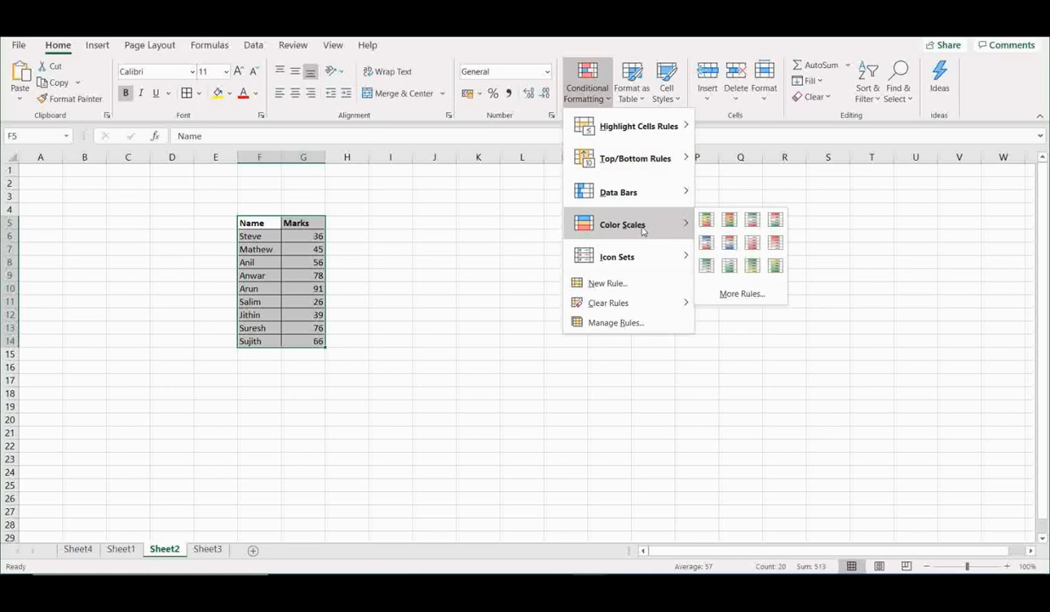
{"action": "left_click", "coordinate": [454, 239]}
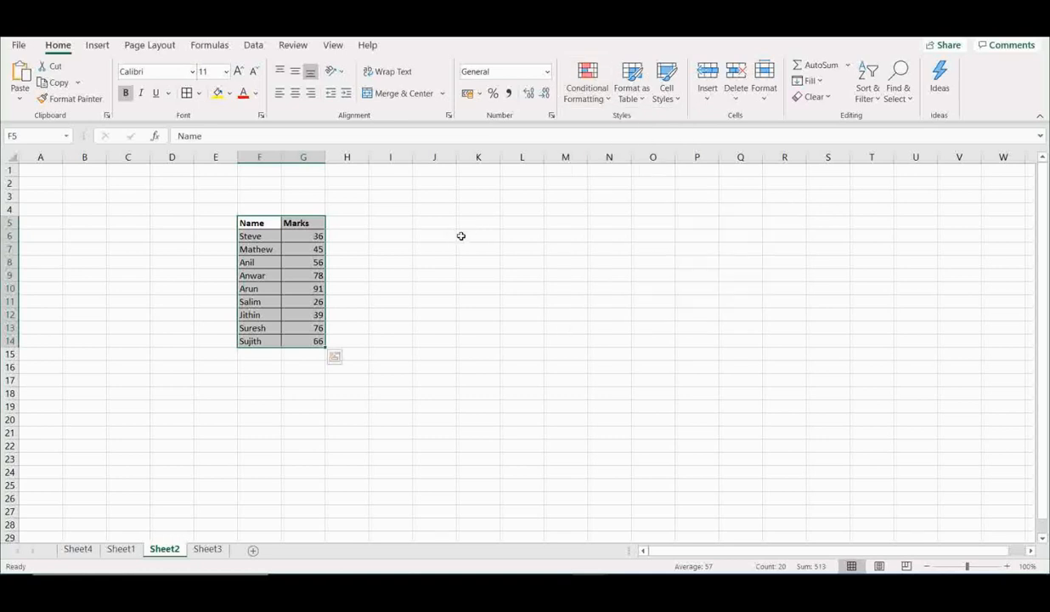
- Apply the Green - Yellow - Red color scale to the table F5:G14
{"action": "left_click", "coordinate": [400, 223]}
{"action": "left_click_drag", "start_coordinate": [257, 222], "coordinate": [300, 342]}
{"action": "left_click", "coordinate": [591, 103]}
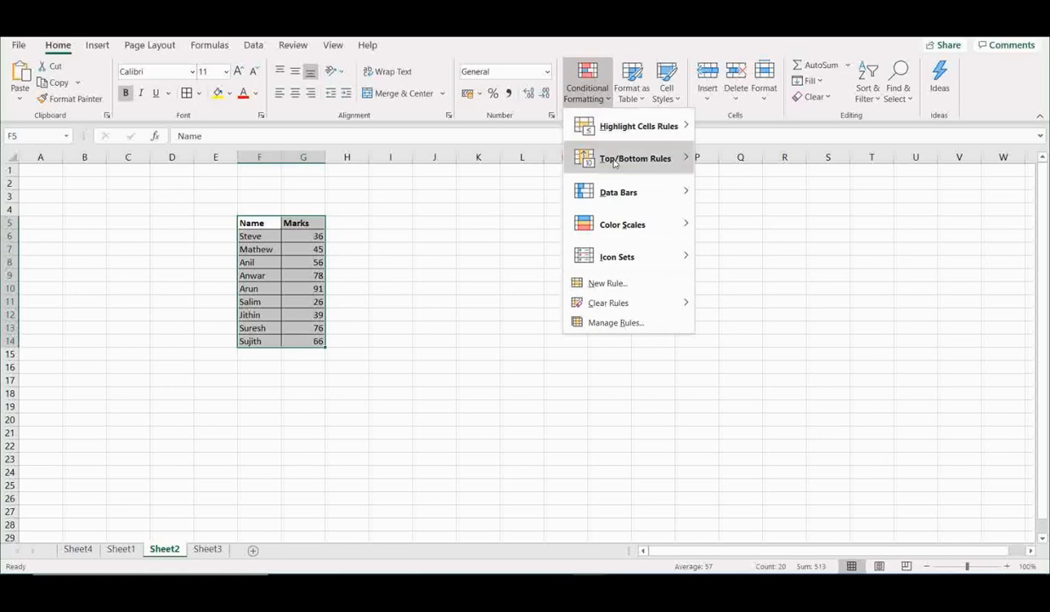
{"action": "mouse_move", "coordinate": [623, 218]}
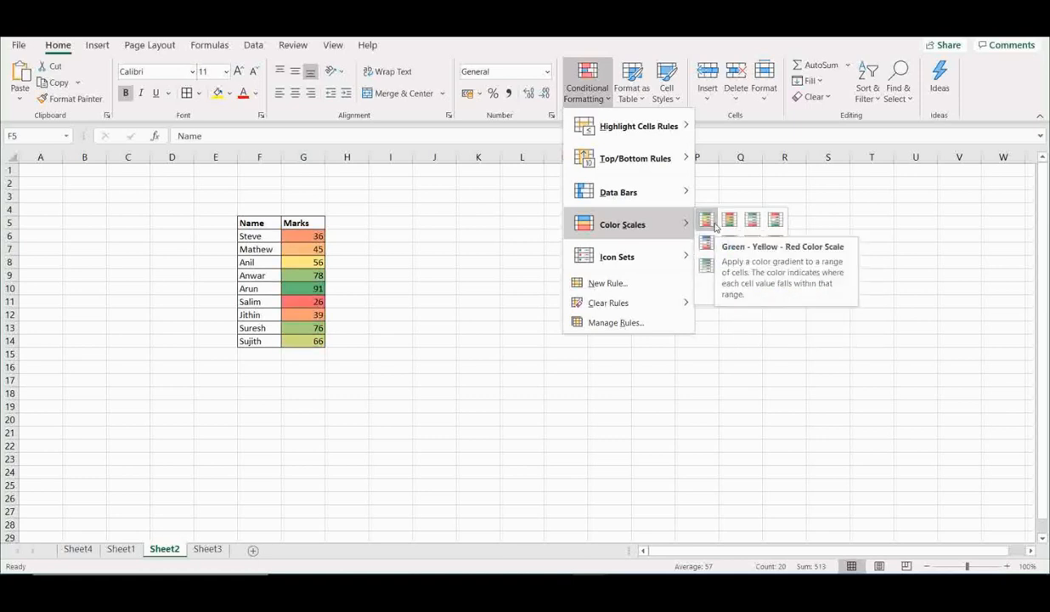
{"action": "left_click", "coordinate": [690, 221]}
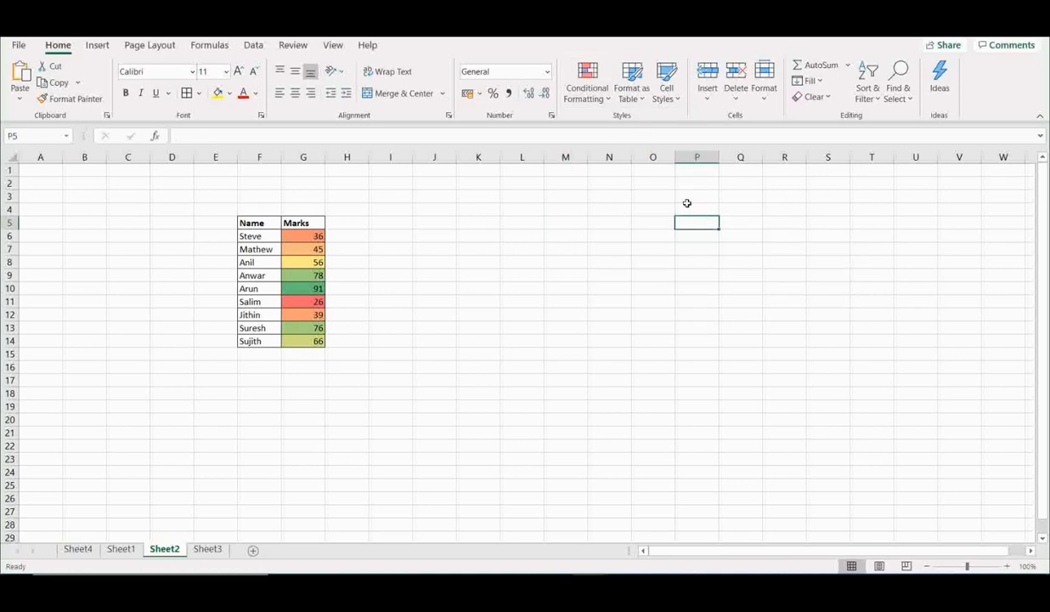
{"action": "left_click", "coordinate": [391, 237]}
{"action": "left_click_drag", "start_coordinate": [315, 235], "coordinate": [312, 330]}
{"action": "left_click", "coordinate": [438, 353]}
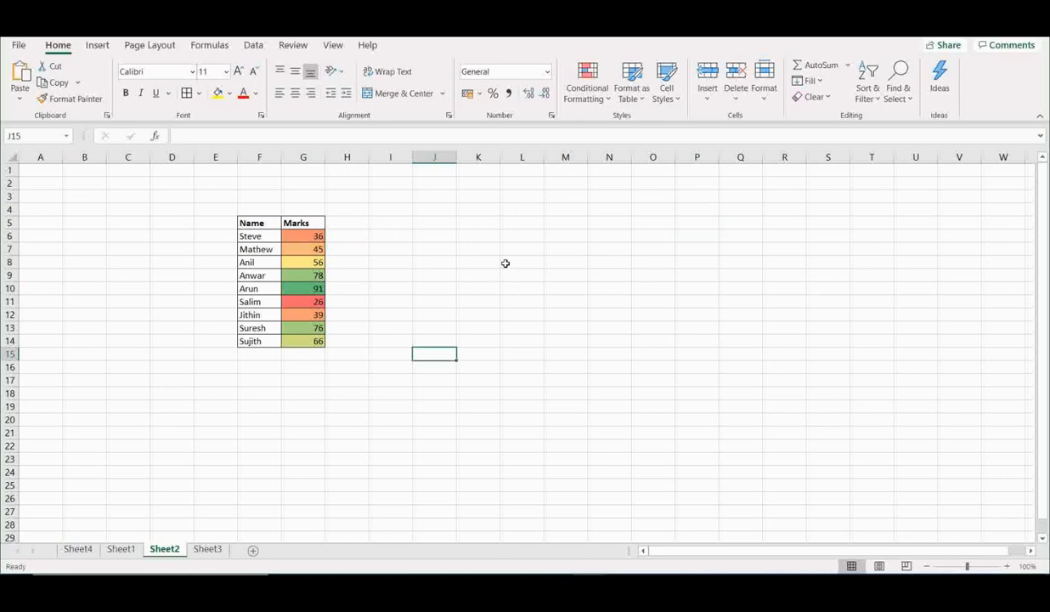
{"action": "left_click_drag", "start_coordinate": [250, 222], "coordinate": [308, 340]}
{"action": "left_click", "coordinate": [415, 272]}
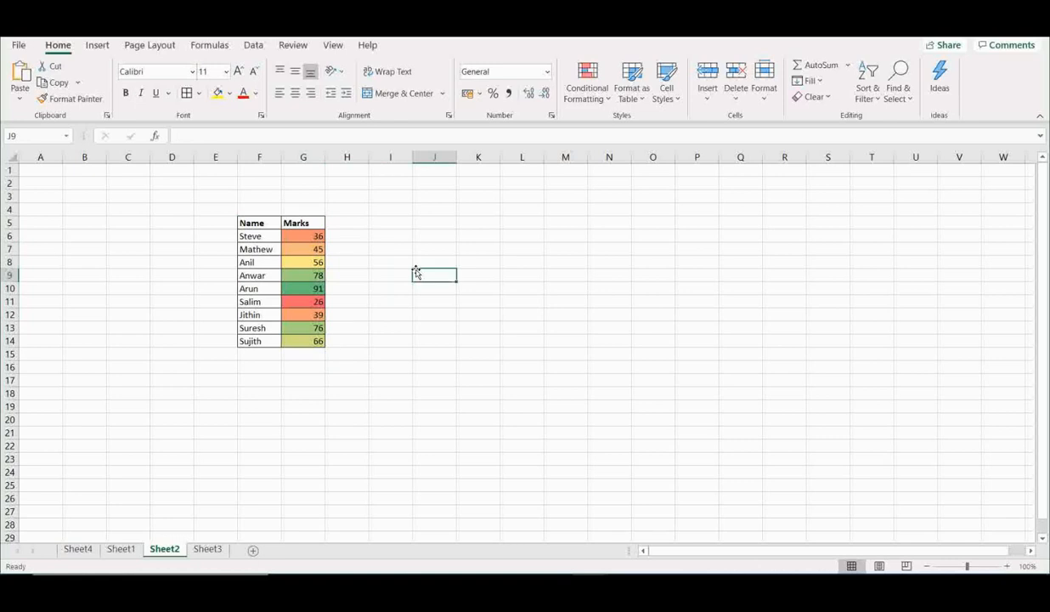
- Apply the Red - Yellow - Green color scale to the table F5:G14
{"action": "left_click_drag", "start_coordinate": [258, 222], "coordinate": [310, 224]}
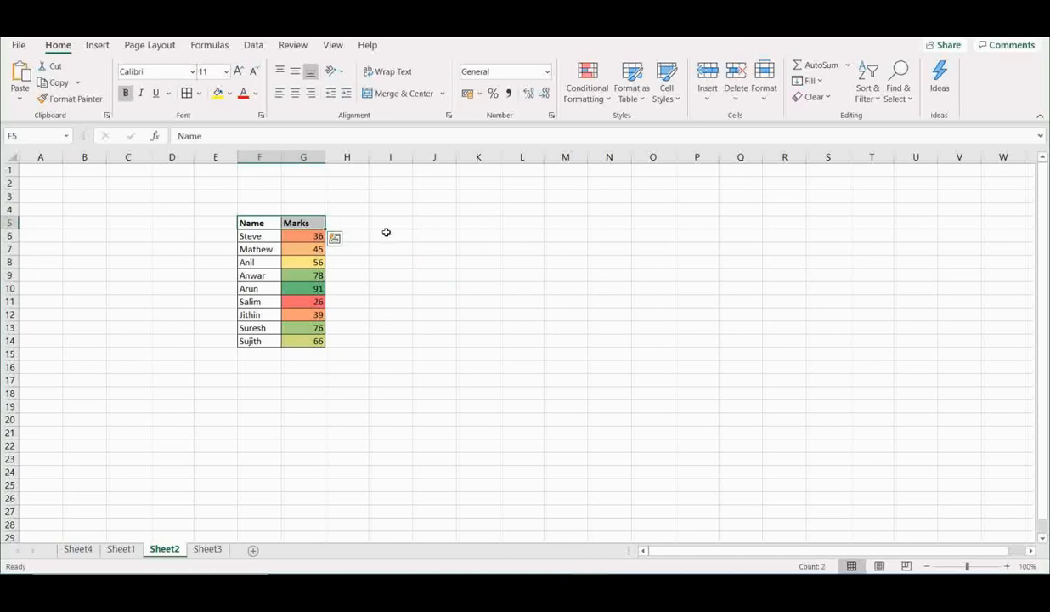
{"action": "left_click", "coordinate": [258, 220]}
{"action": "left_click_drag", "start_coordinate": [258, 220], "coordinate": [317, 341]}
{"action": "left_click", "coordinate": [602, 95]}
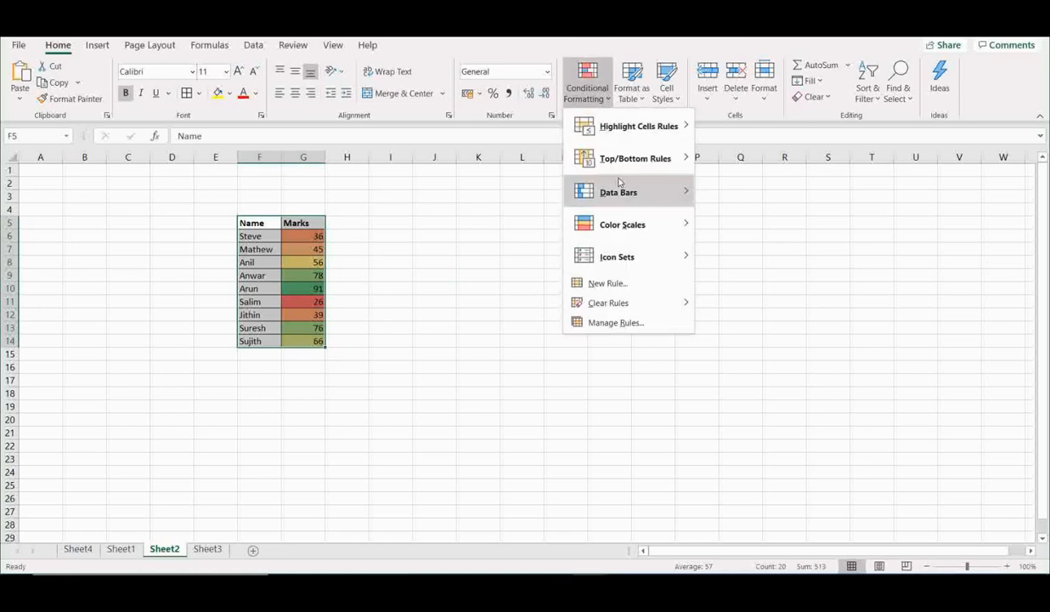
{"action": "mouse_move", "coordinate": [634, 223]}
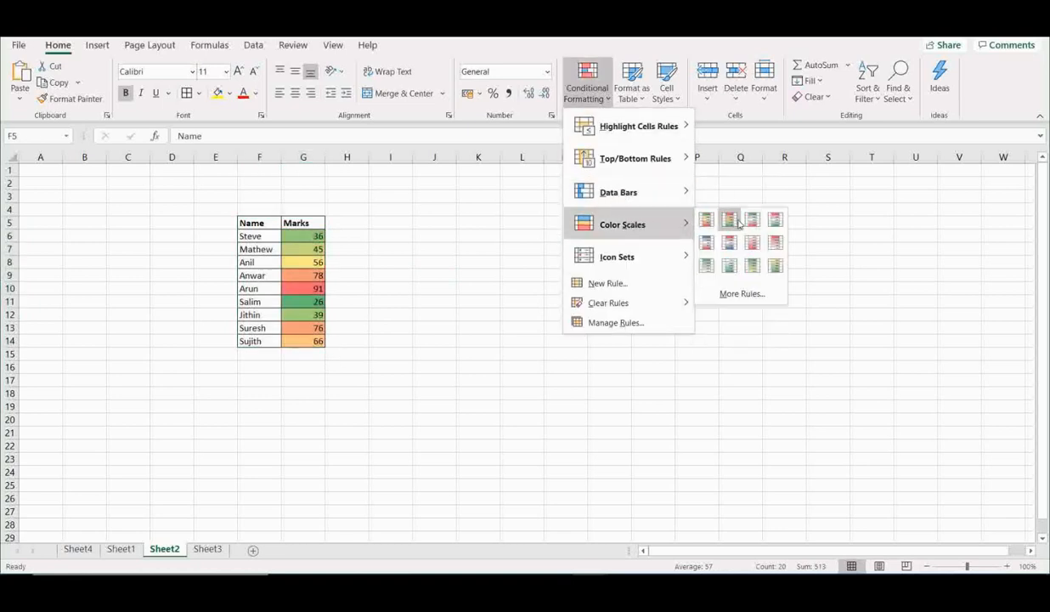
{"action": "left_click", "coordinate": [736, 223]}
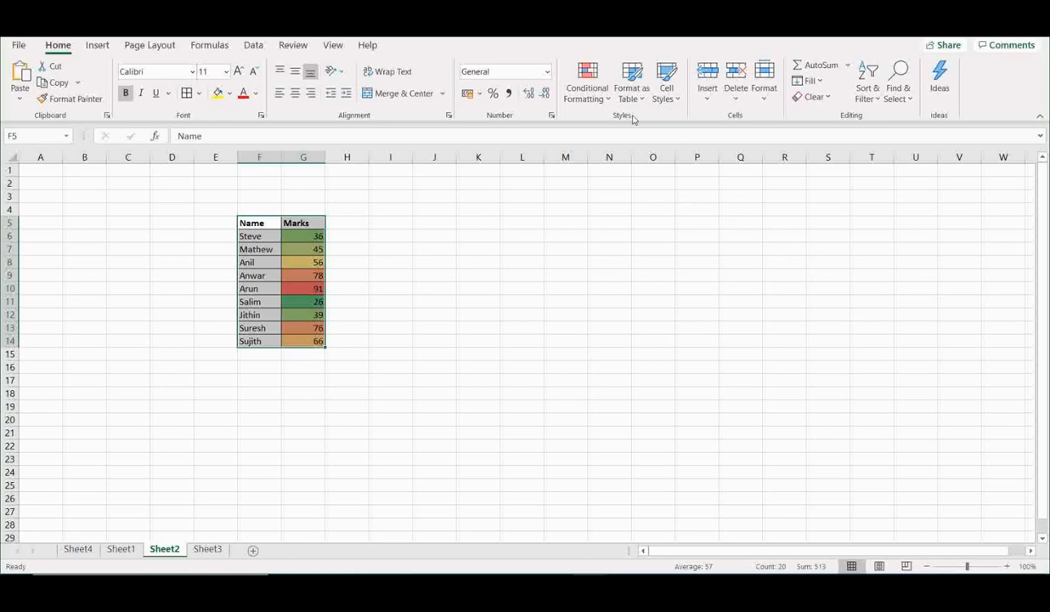
- Apply the Green - White color scale to the table F5:G14
{"action": "left_click", "coordinate": [608, 99]}
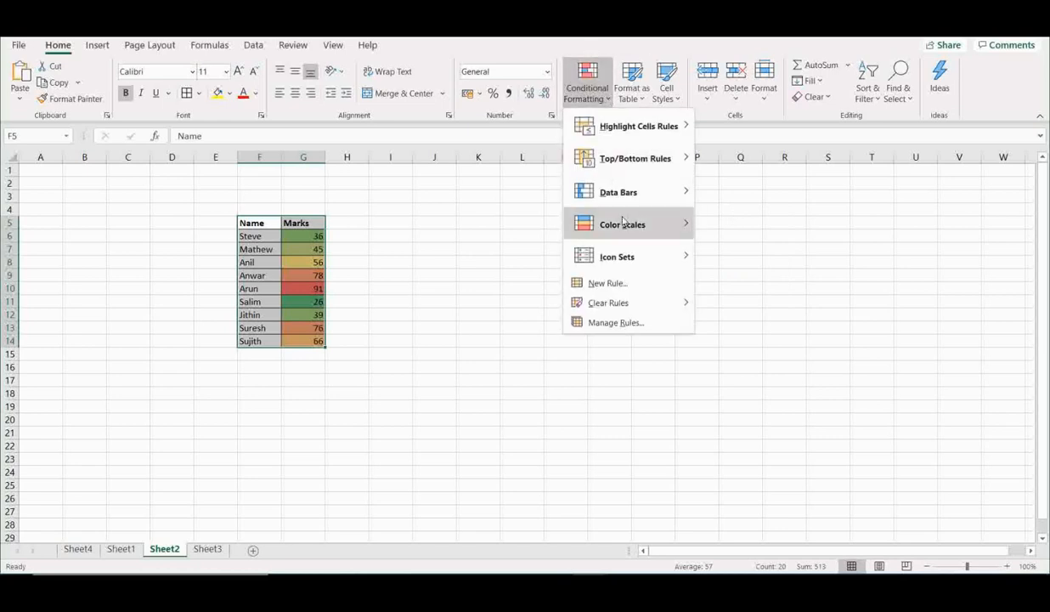
{"action": "mouse_move", "coordinate": [651, 222]}
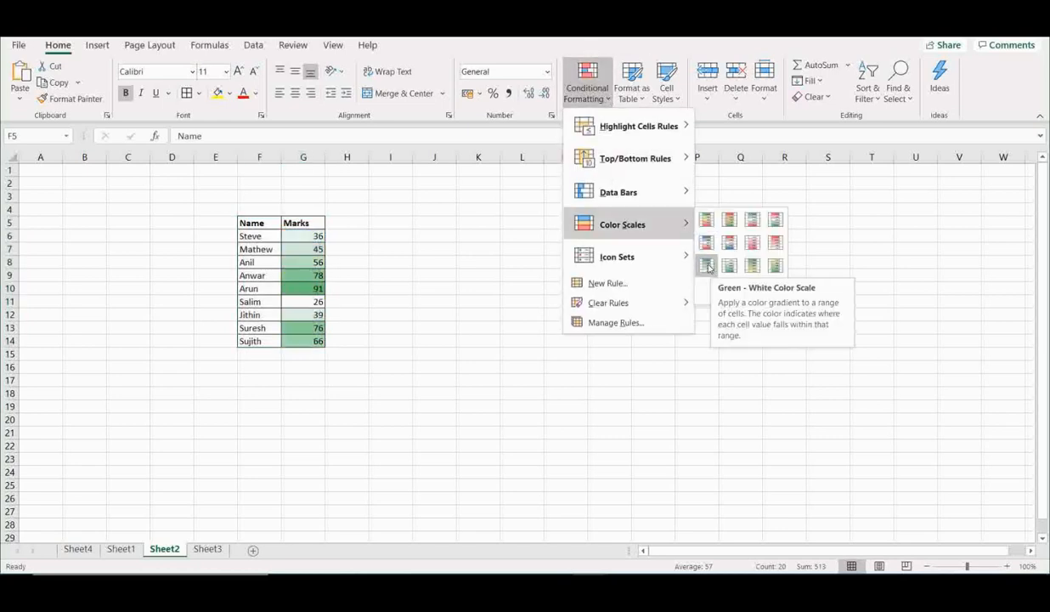
{"action": "left_click", "coordinate": [708, 265]}
{"action": "left_click", "coordinate": [568, 315]}
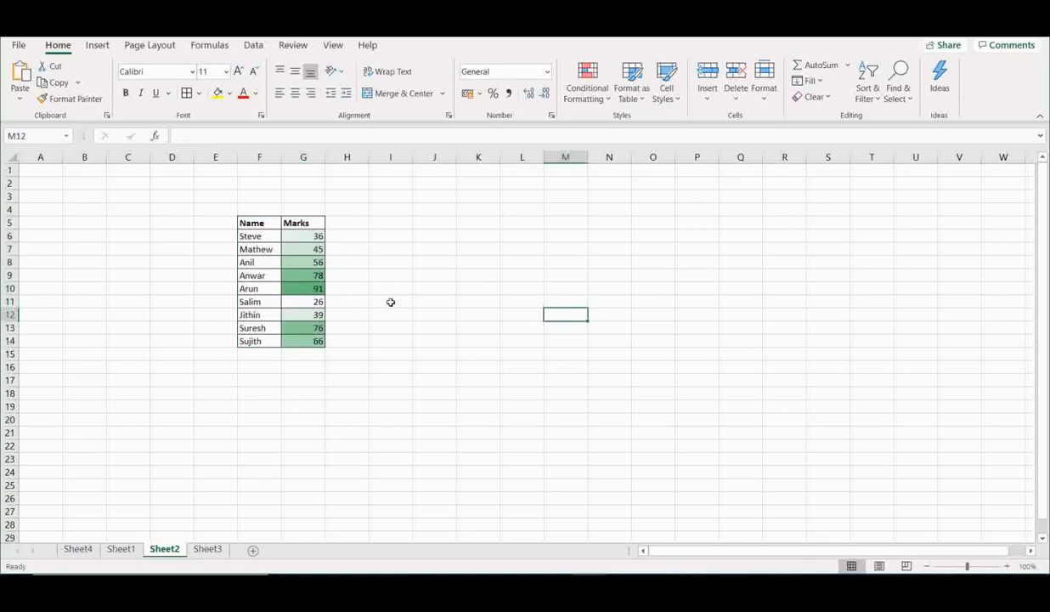
- Change Arun's mark in G10 to 9
{"action": "left_click", "coordinate": [303, 286]}
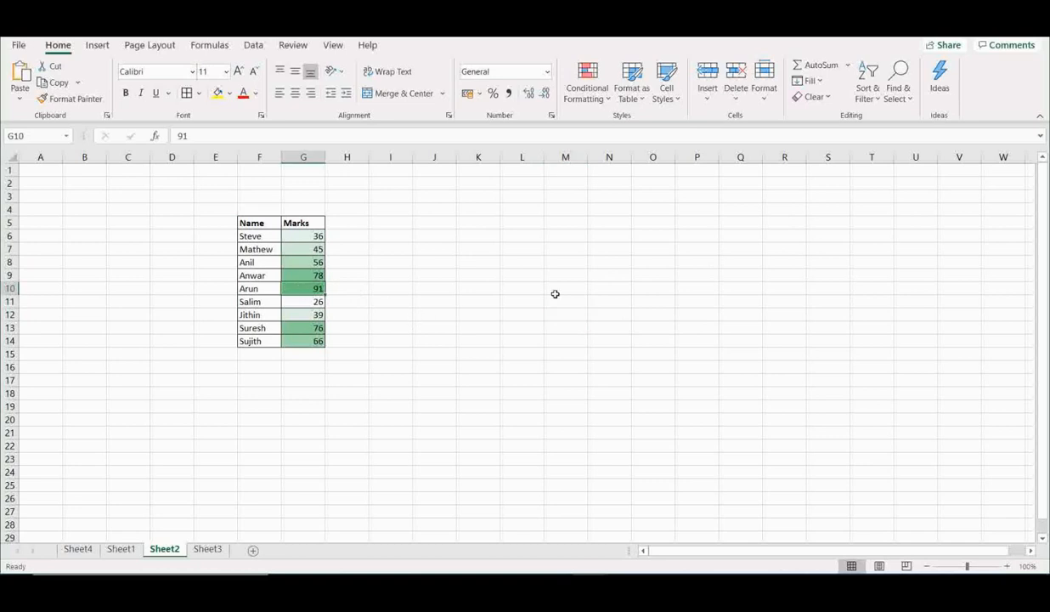
{"action": "left_click", "coordinate": [519, 287]}
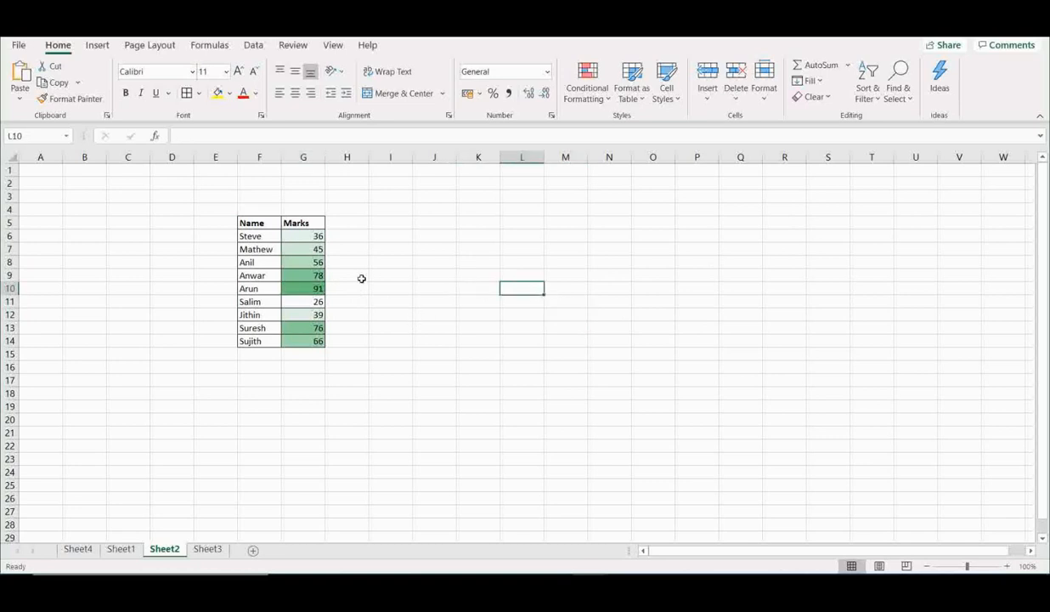
{"action": "left_click", "coordinate": [308, 287]}
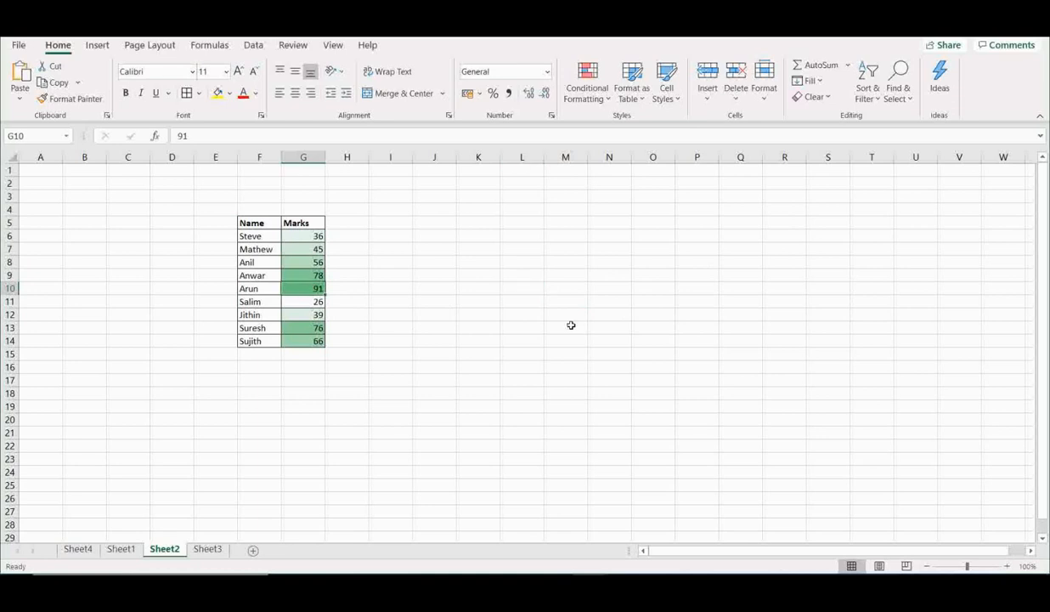
{"action": "type", "text": "9"}
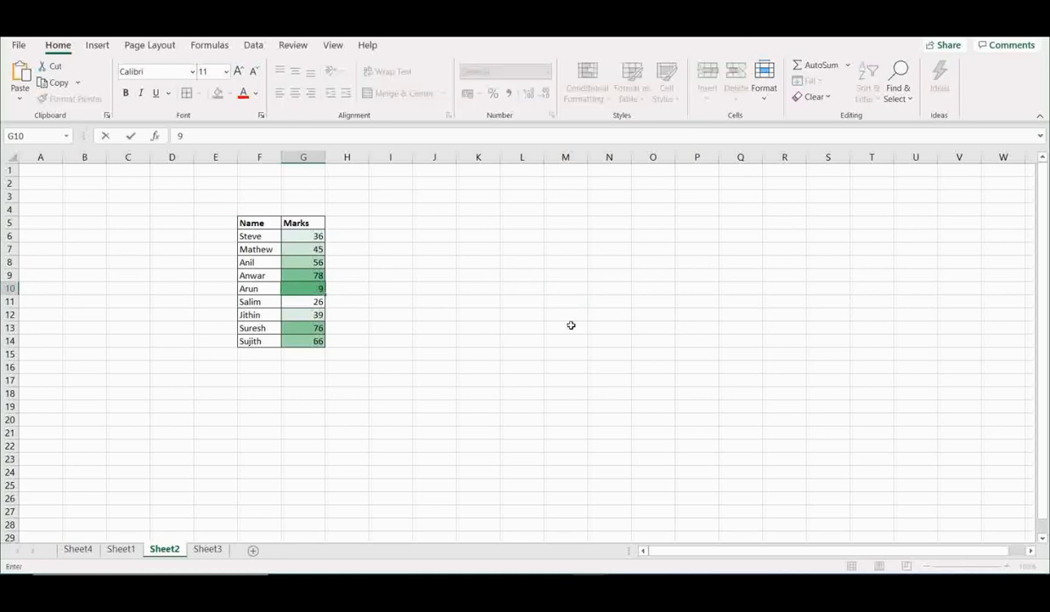
{"action": "left_click", "coordinate": [571, 325]}
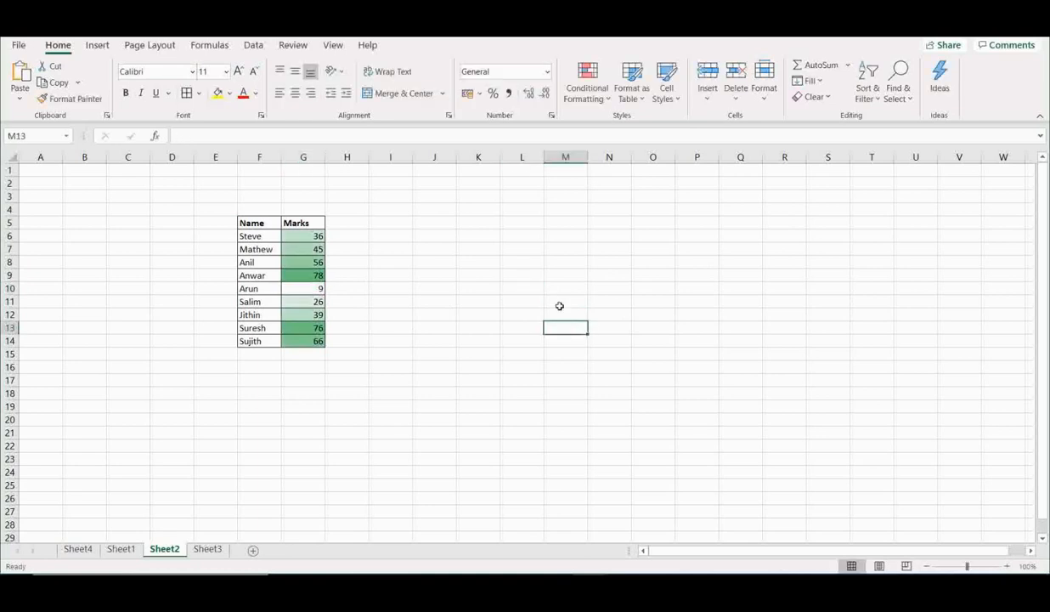
{"action": "left_click", "coordinate": [311, 286]}
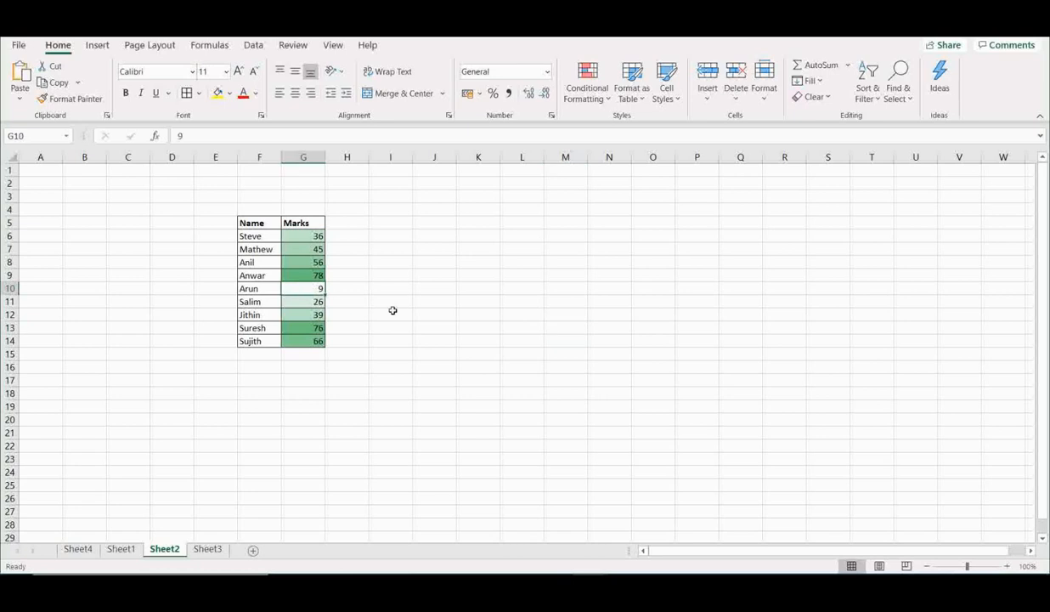
- Change Arun's mark in G10 to 38 and Steve's mark in G6 to 98
{"action": "type", "text": "38"}
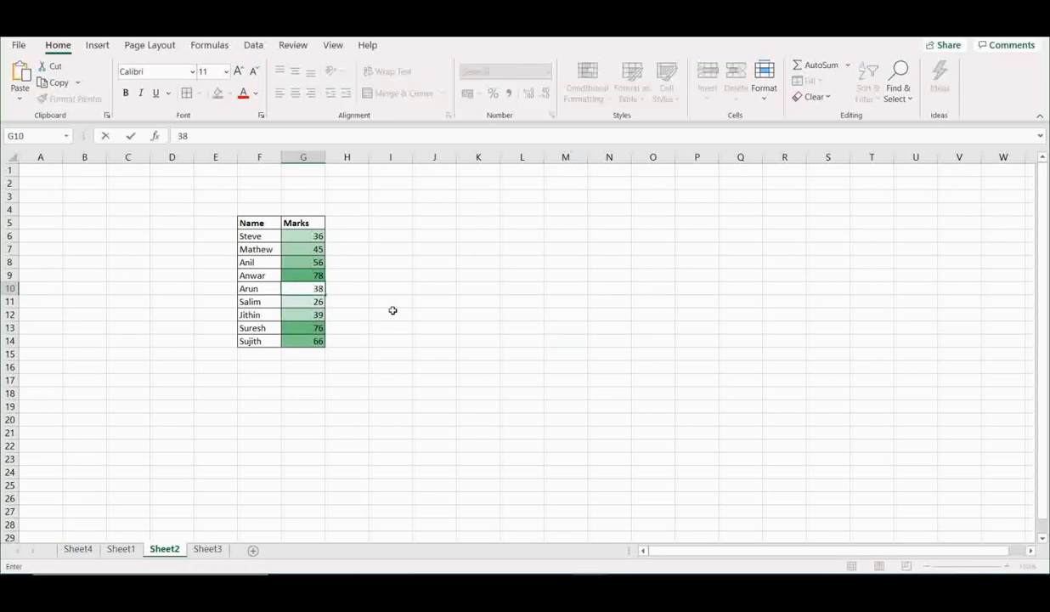
{"action": "key", "text": "Return"}
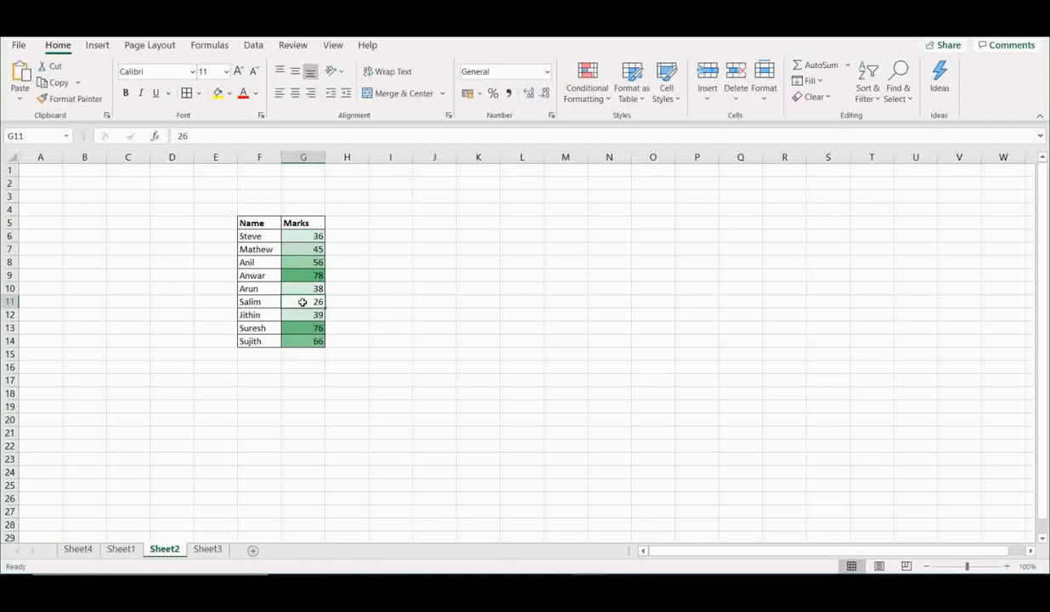
{"action": "left_click", "coordinate": [304, 235]}
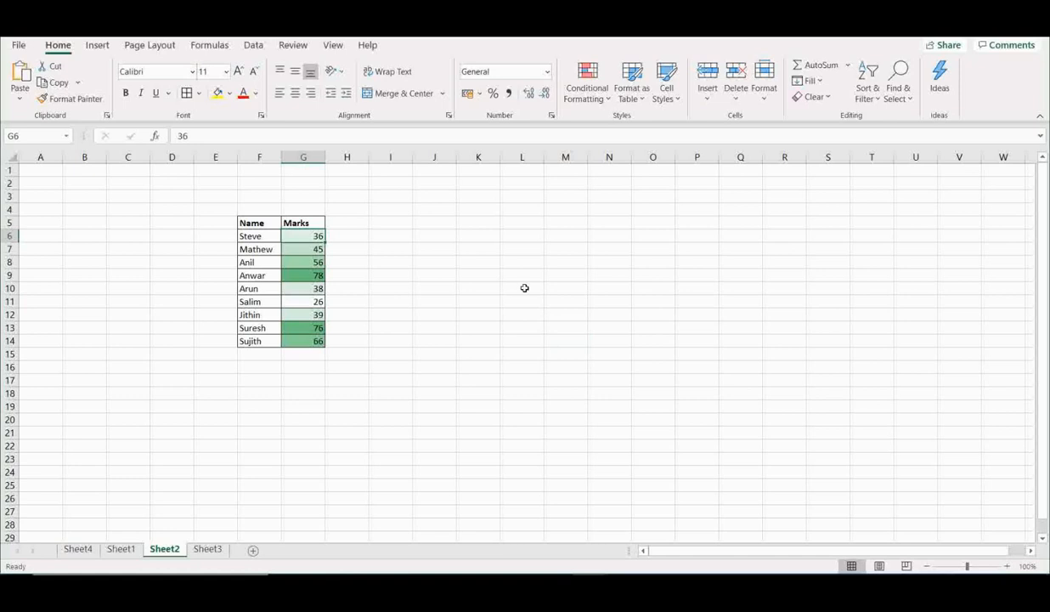
{"action": "left_click", "coordinate": [327, 249]}
{"action": "left_click", "coordinate": [316, 239]}
{"action": "type", "text": "88"}
{"action": "key", "text": "Return"}
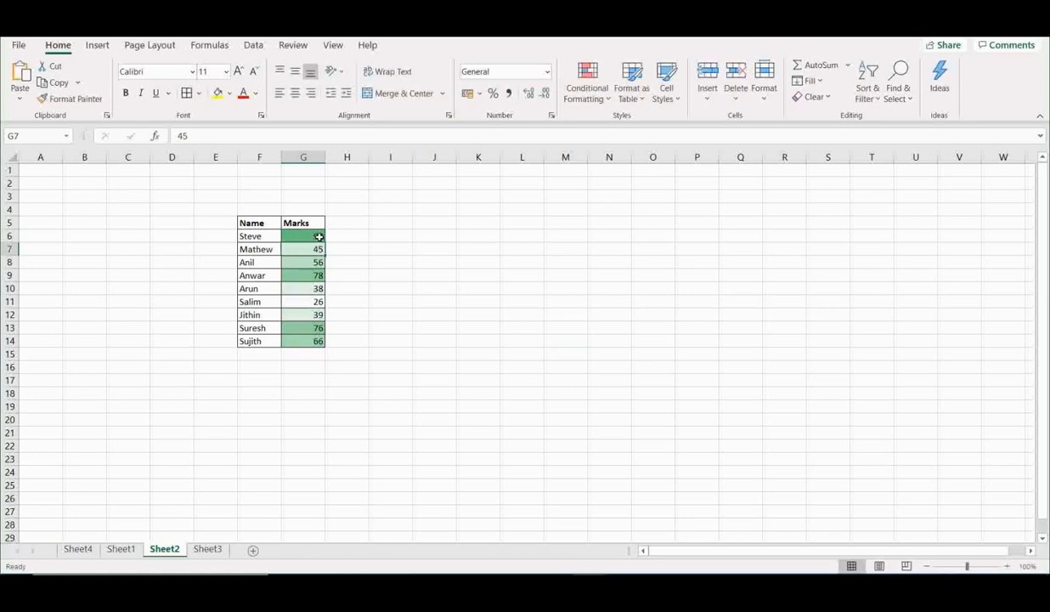
{"action": "left_click", "coordinate": [524, 311]}
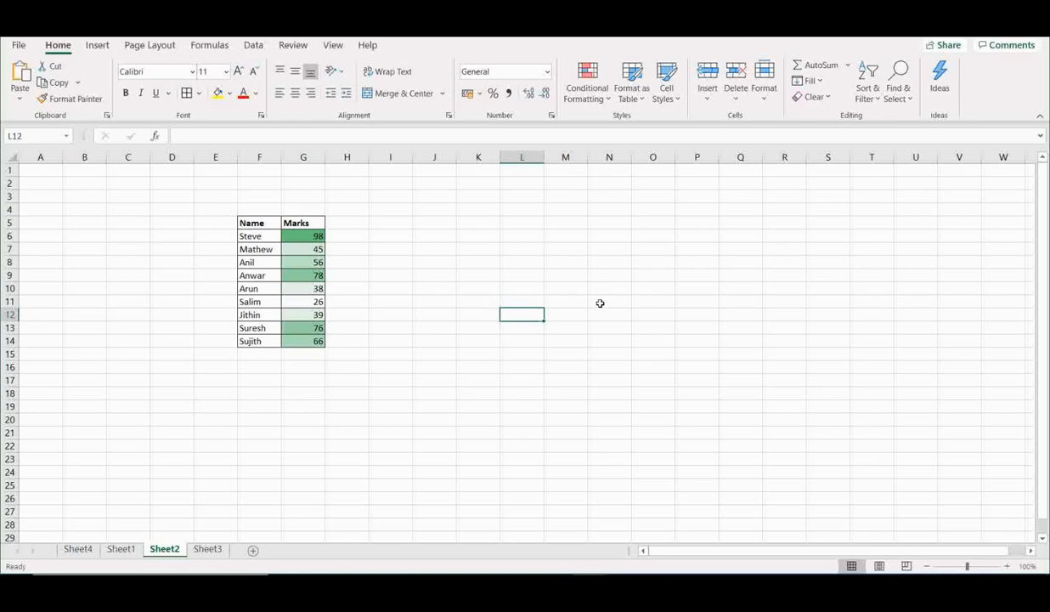
{"action": "left_click", "coordinate": [605, 100]}
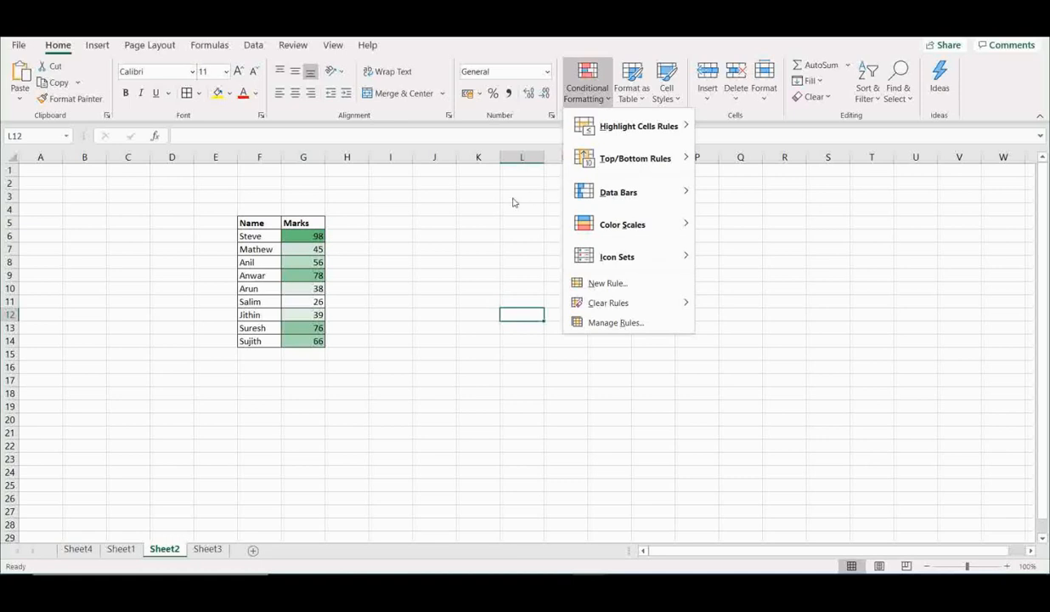
{"action": "left_click", "coordinate": [476, 229]}
{"action": "left_click_drag", "start_coordinate": [270, 222], "coordinate": [297, 338]}
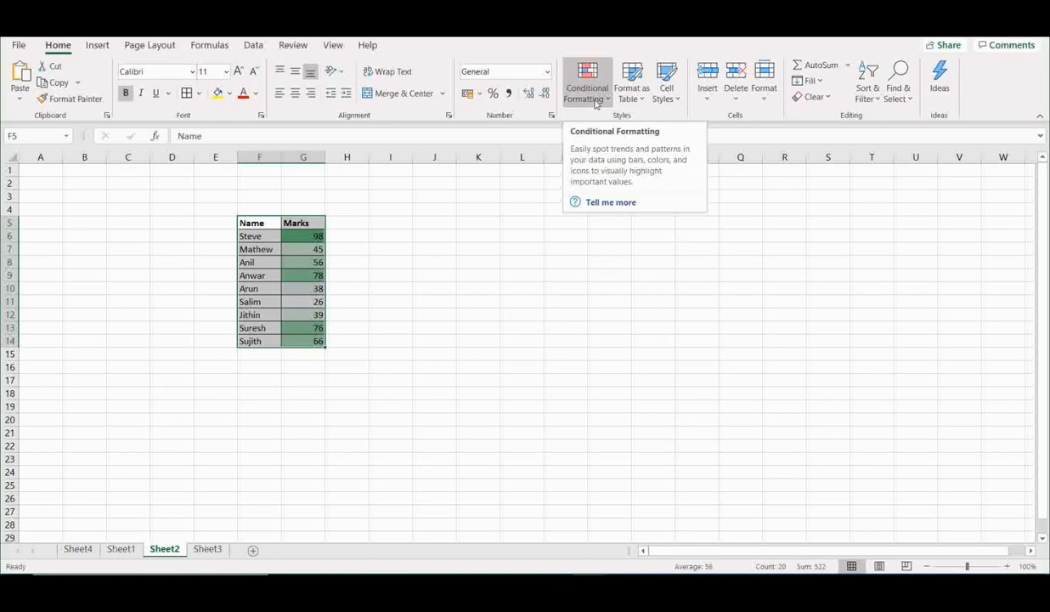
{"action": "left_click", "coordinate": [480, 271]}
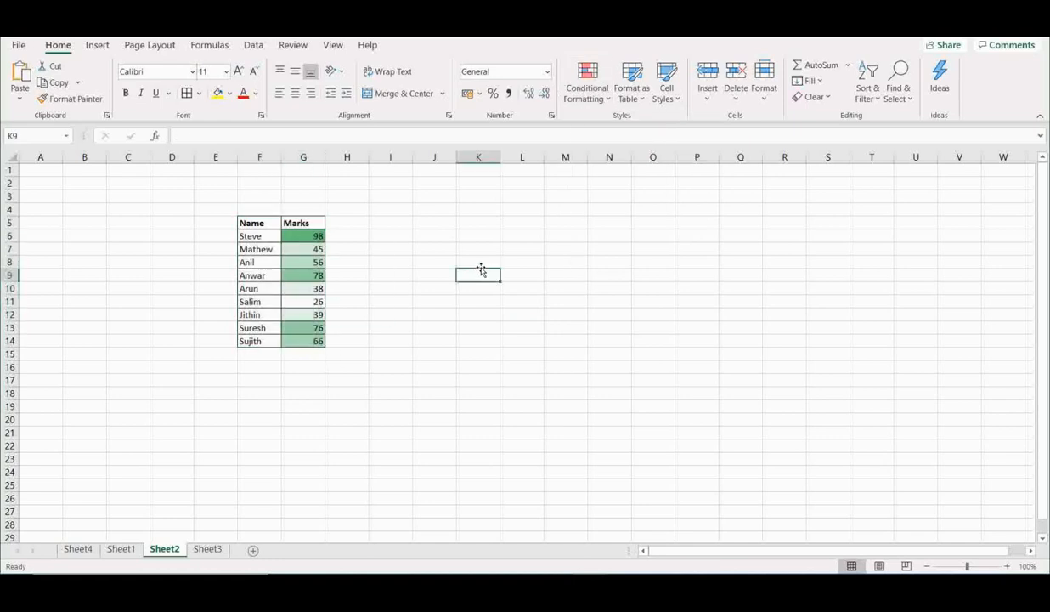
{"action": "left_click", "coordinate": [602, 97]}
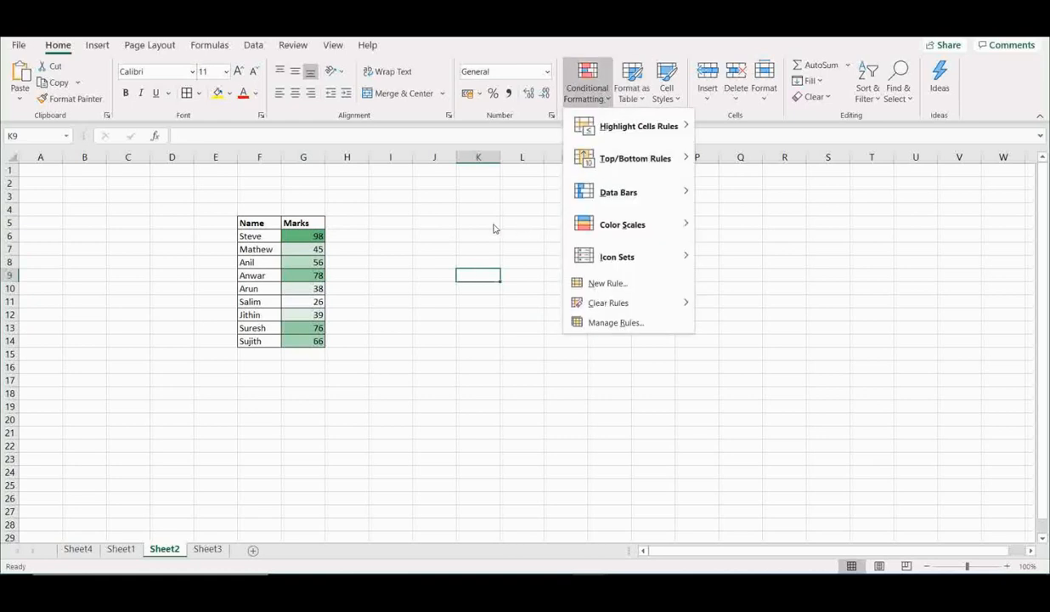
{"action": "left_click", "coordinate": [455, 216]}
{"action": "left_click", "coordinate": [455, 223]}
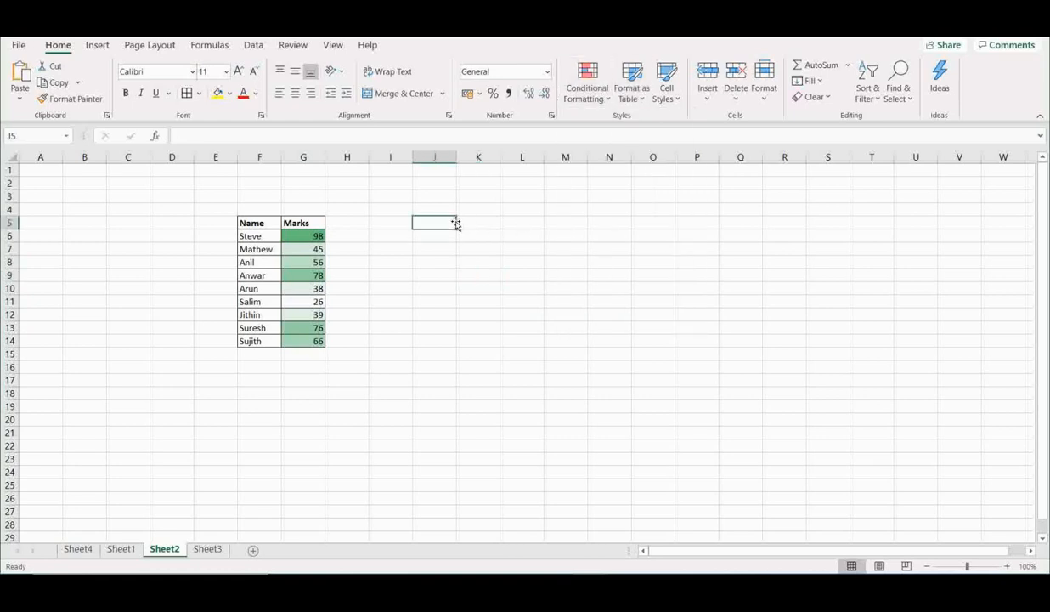